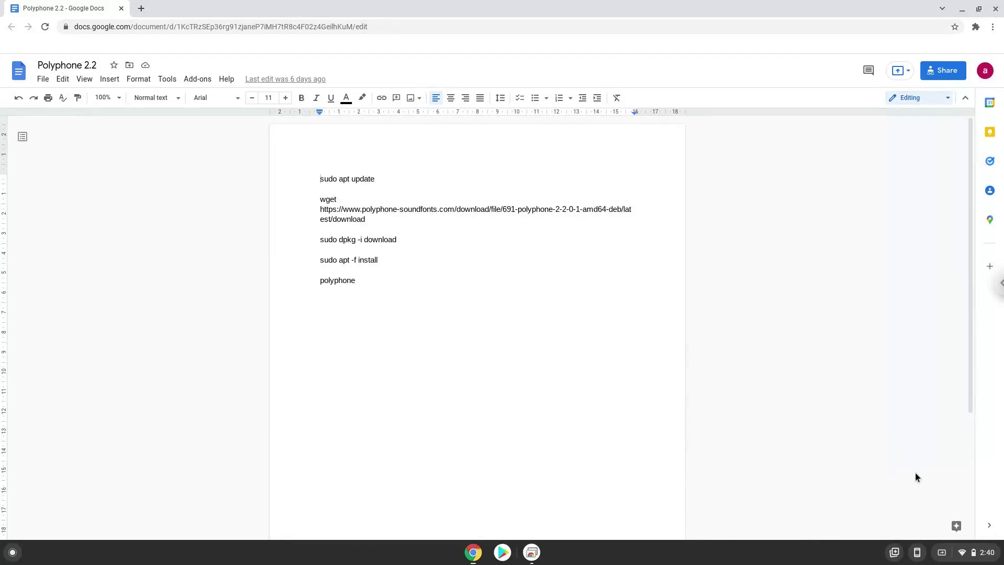
Open ChromeOS Settings from quick settings and go to Advanced > Developers.
{"action": "left_click", "coordinate": [983, 552]}
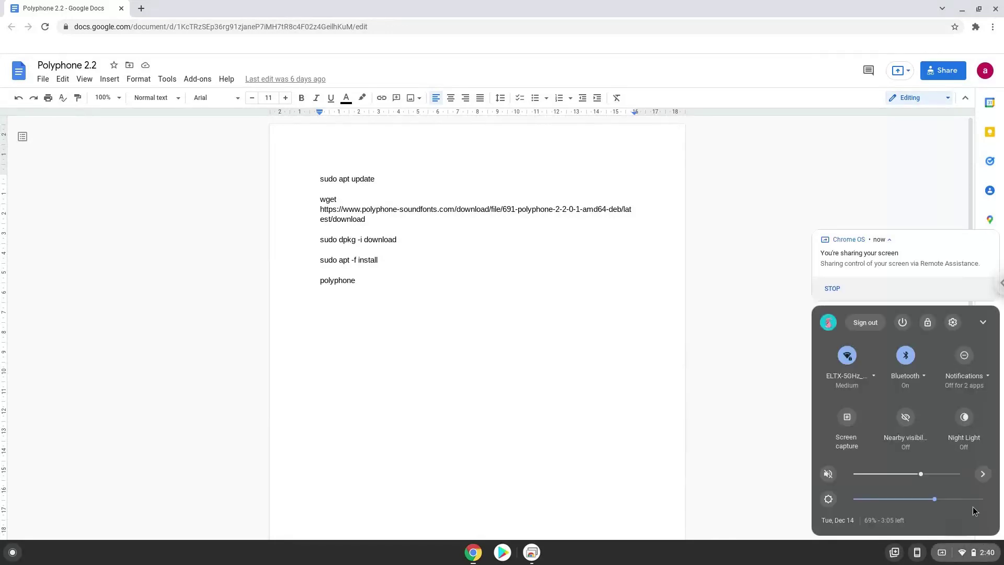
{"action": "left_click", "coordinate": [953, 322]}
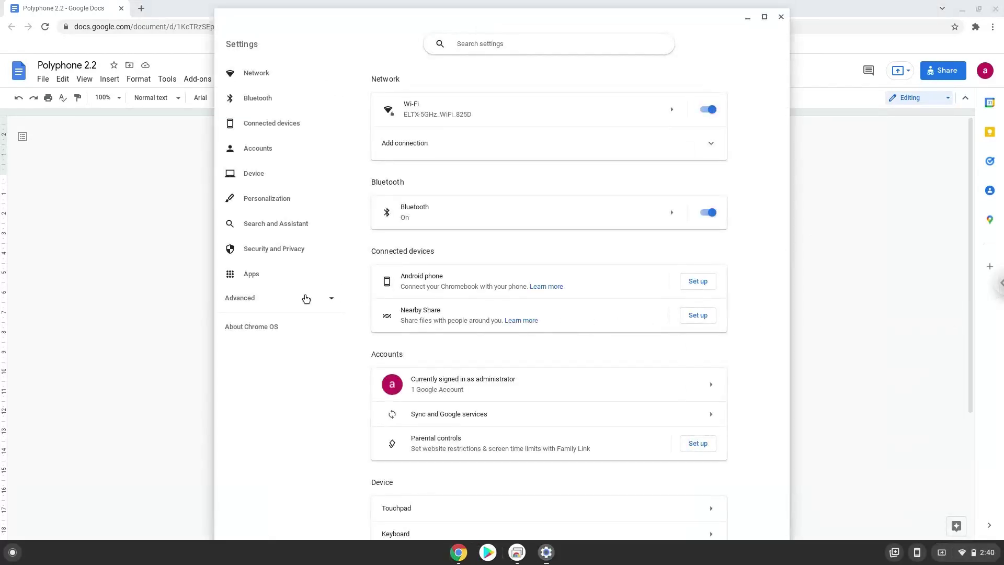
{"action": "left_click", "coordinate": [306, 299]}
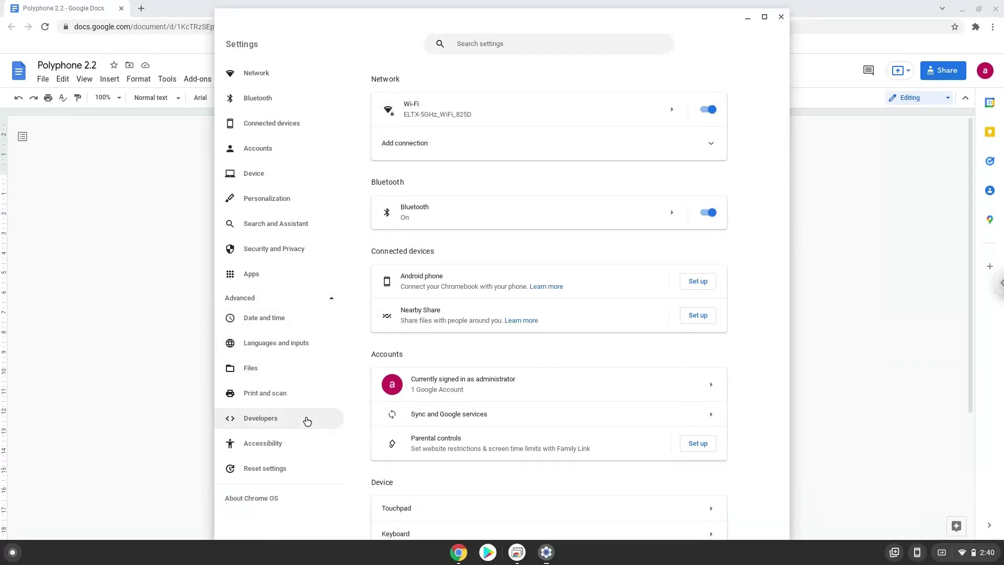
{"action": "left_click", "coordinate": [308, 422]}
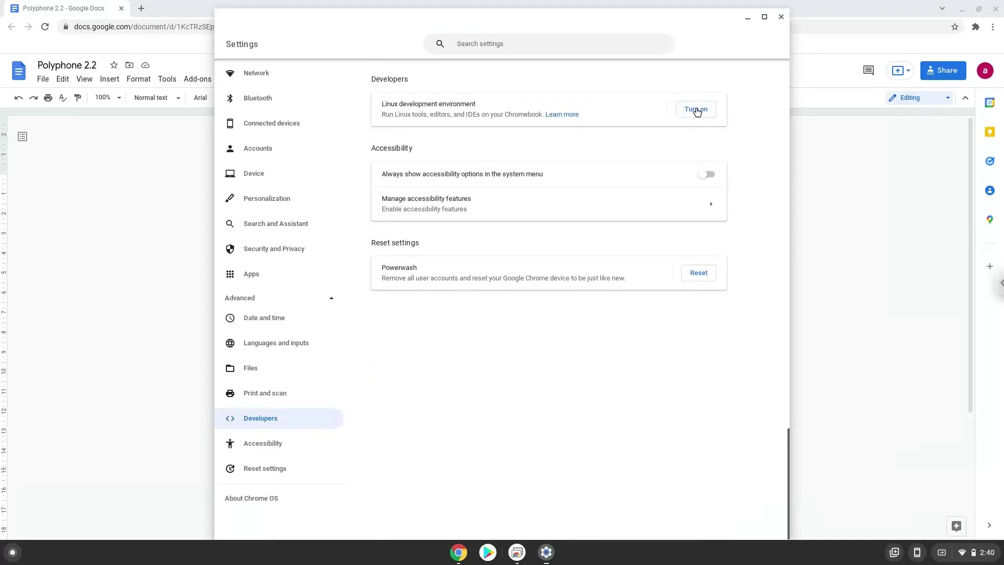
Turn on Linux with the recommended 10.0 GB disk, then close the terminal that opens.
{"action": "left_click", "coordinate": [697, 110]}
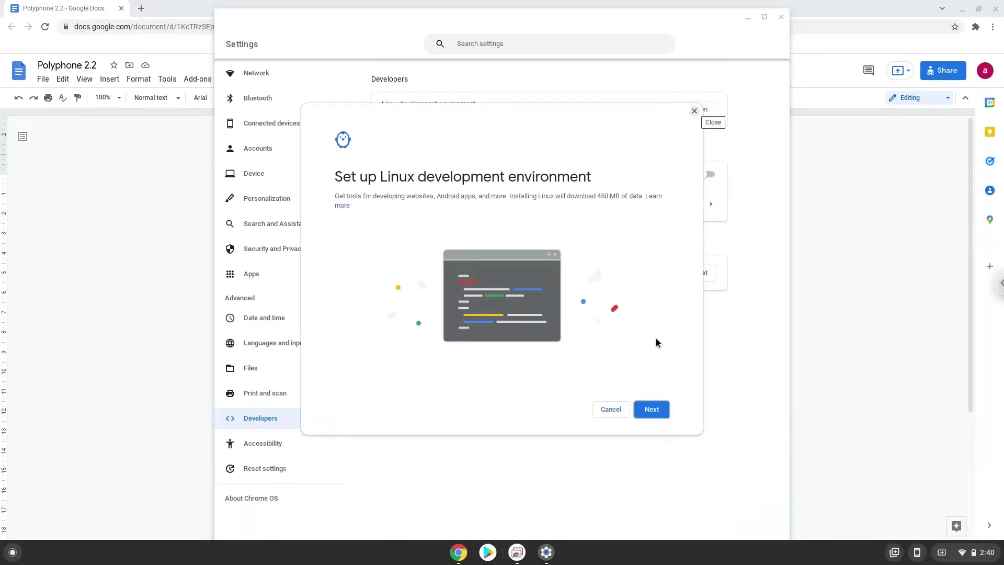
{"action": "left_click", "coordinate": [644, 409]}
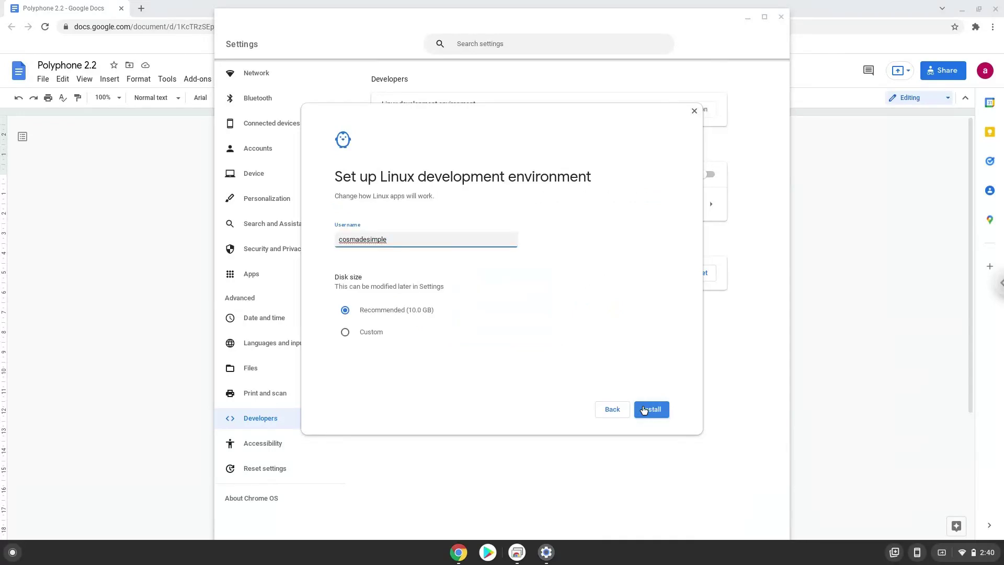
{"action": "left_click", "coordinate": [644, 410]}
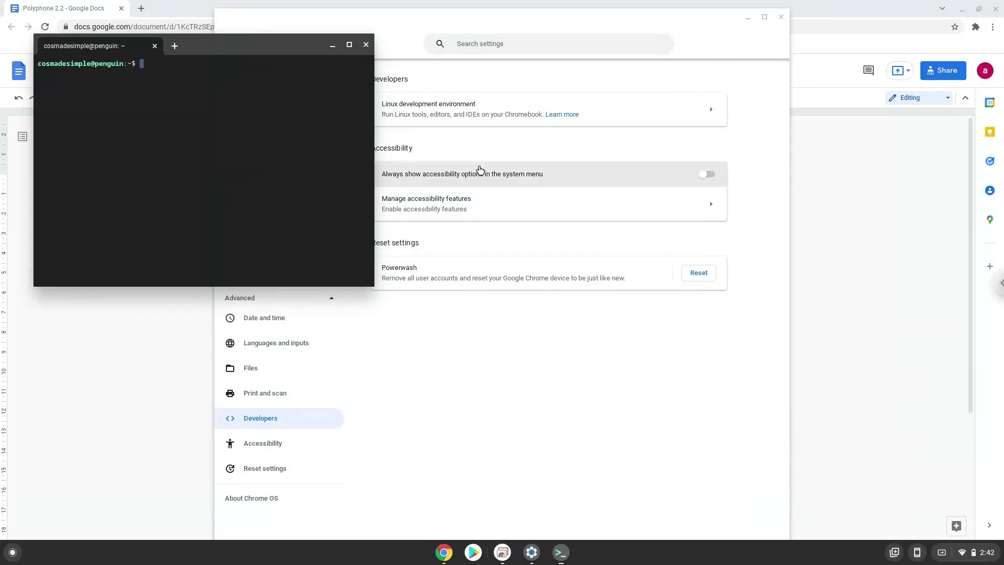
{"action": "left_click", "coordinate": [365, 45]}
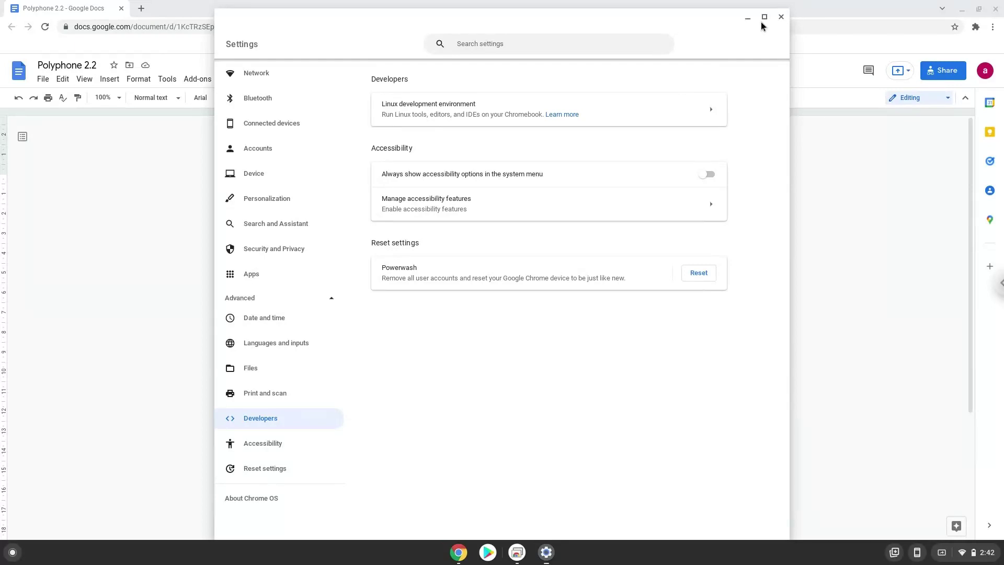
Close Settings, copy 'sudo apt update' from the doc, and search the launcher for 'ter'.
{"action": "left_click", "coordinate": [781, 17]}
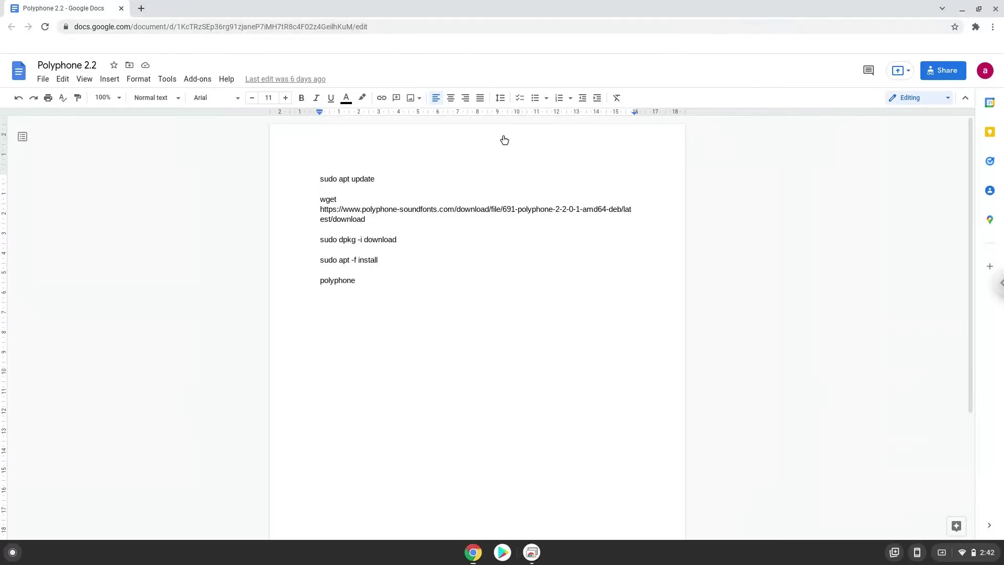
{"action": "triple_click", "coordinate": [360, 178]}
{"action": "right_click", "coordinate": [359, 178]}
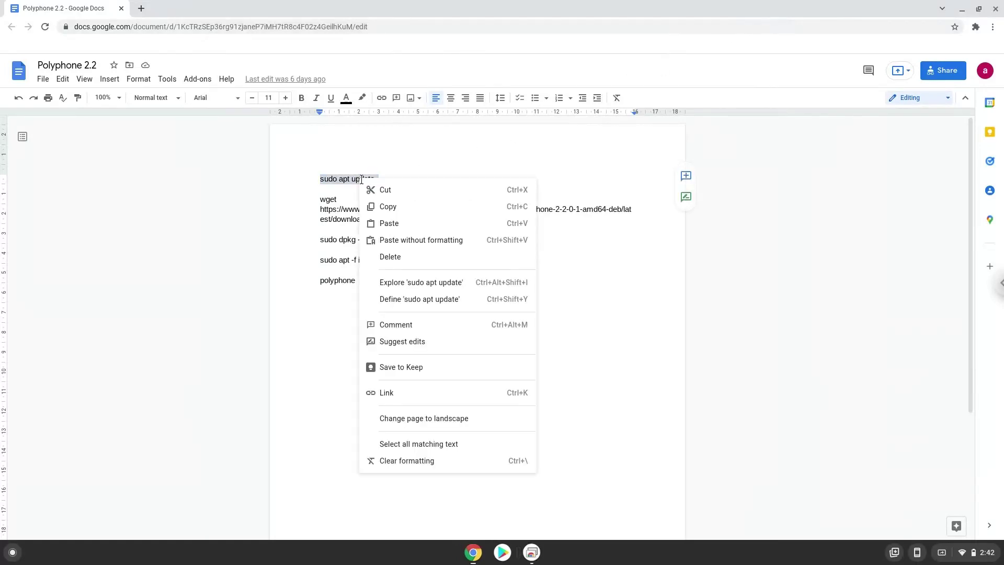
{"action": "left_click", "coordinate": [384, 207]}
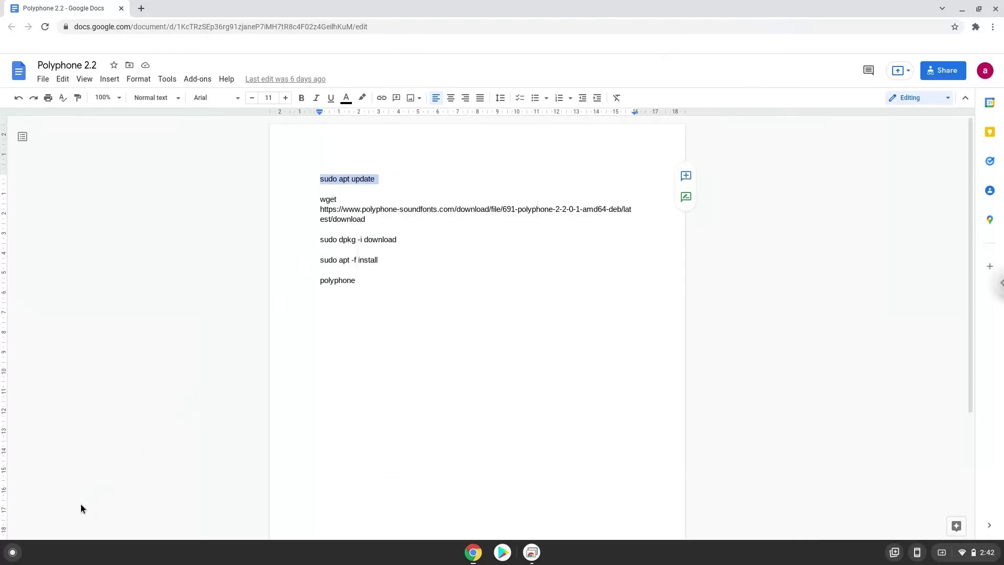
{"action": "left_click", "coordinate": [13, 553]}
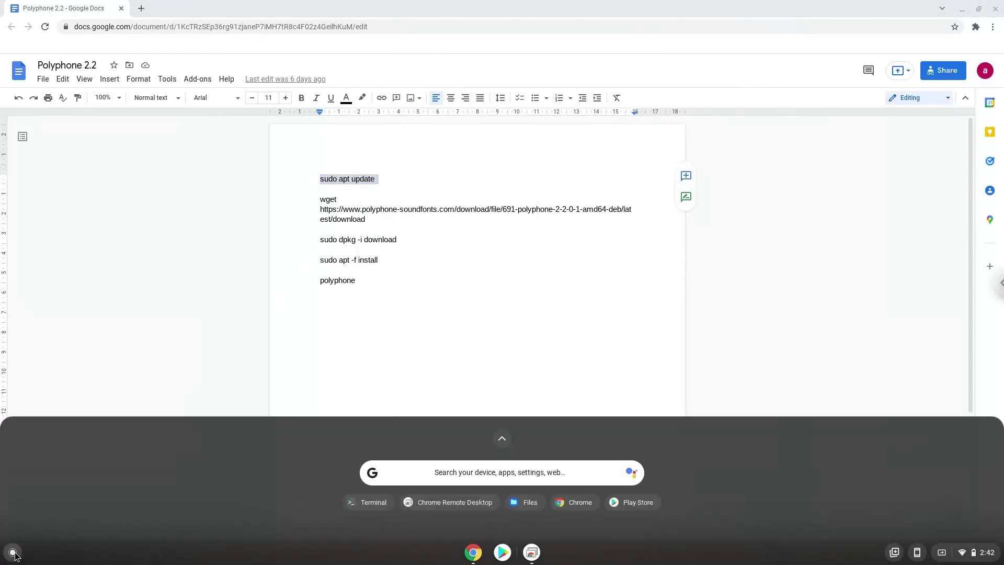
{"action": "type", "text": "terminal"}
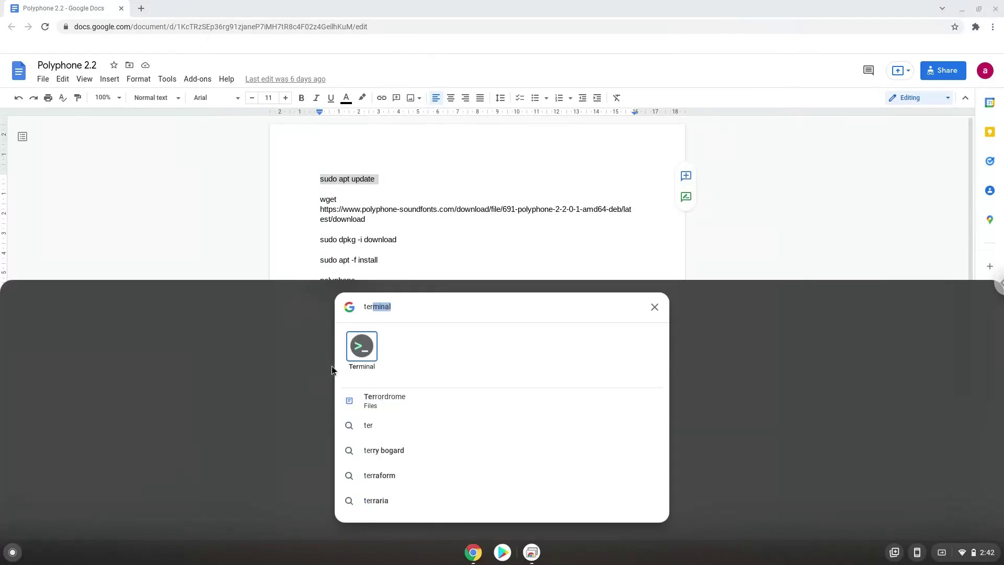
Launch Terminal, run sudo apt update, and return to the Polyphone 2.2 document.
{"action": "left_click", "coordinate": [359, 349]}
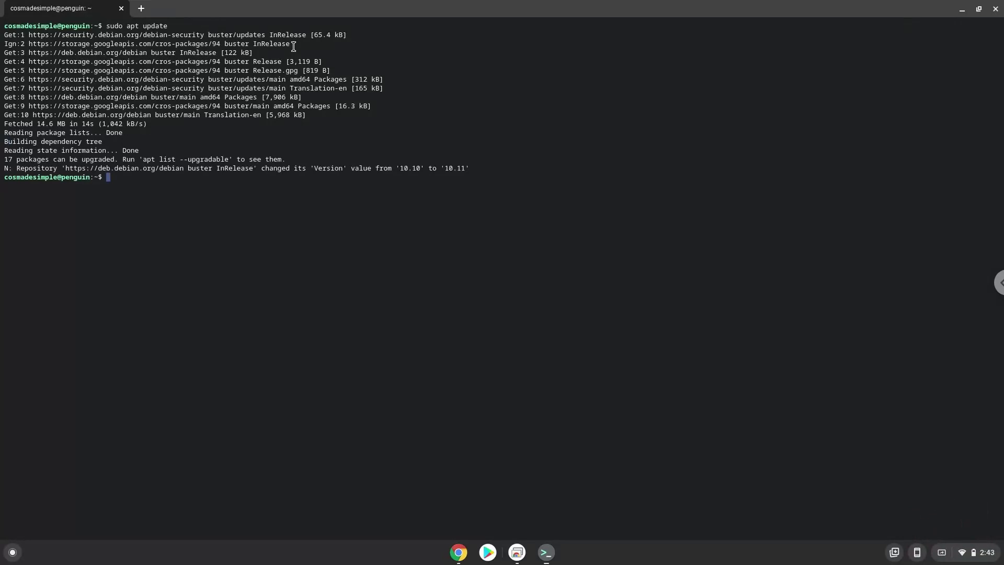
{"action": "left_click", "coordinate": [454, 553]}
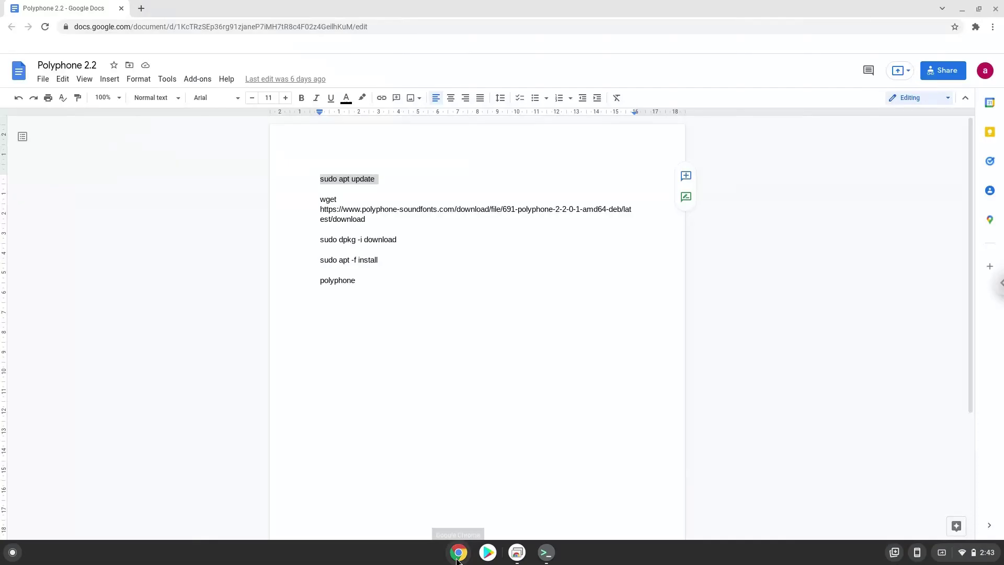
Copy the wget command from the doc and run it in Terminal to download the package.
{"action": "triple_click", "coordinate": [401, 208]}
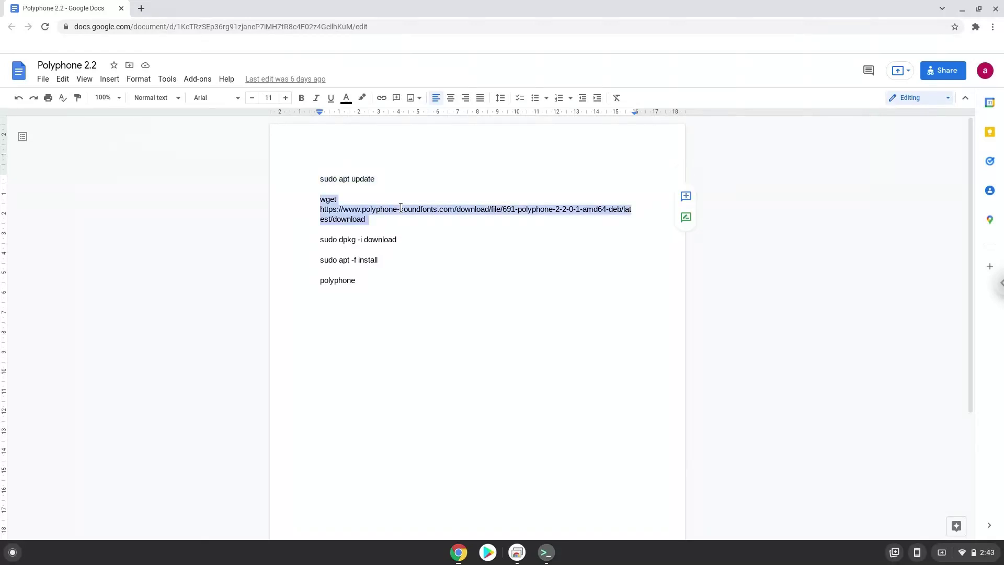
{"action": "right_click", "coordinate": [401, 208]}
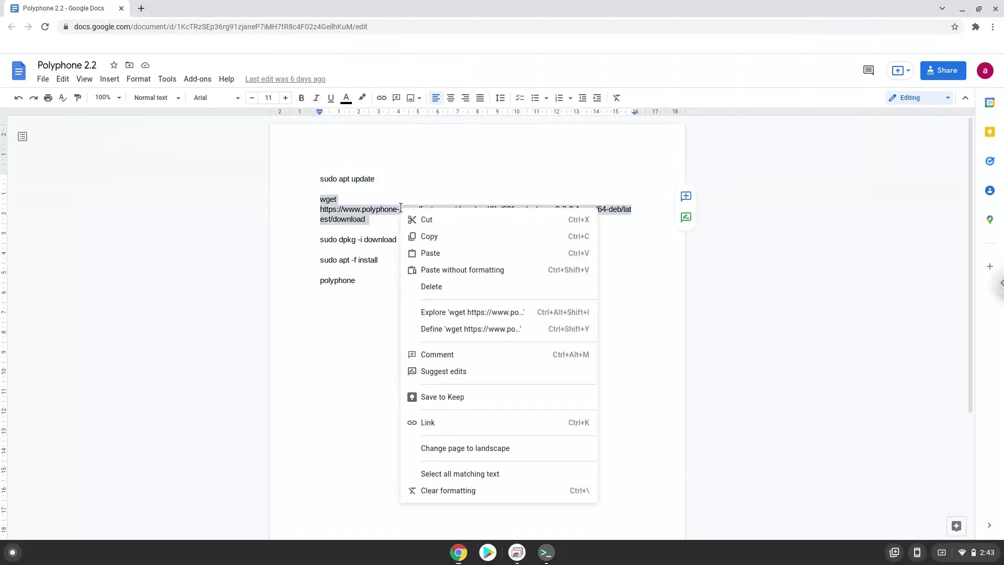
{"action": "left_click", "coordinate": [418, 238]}
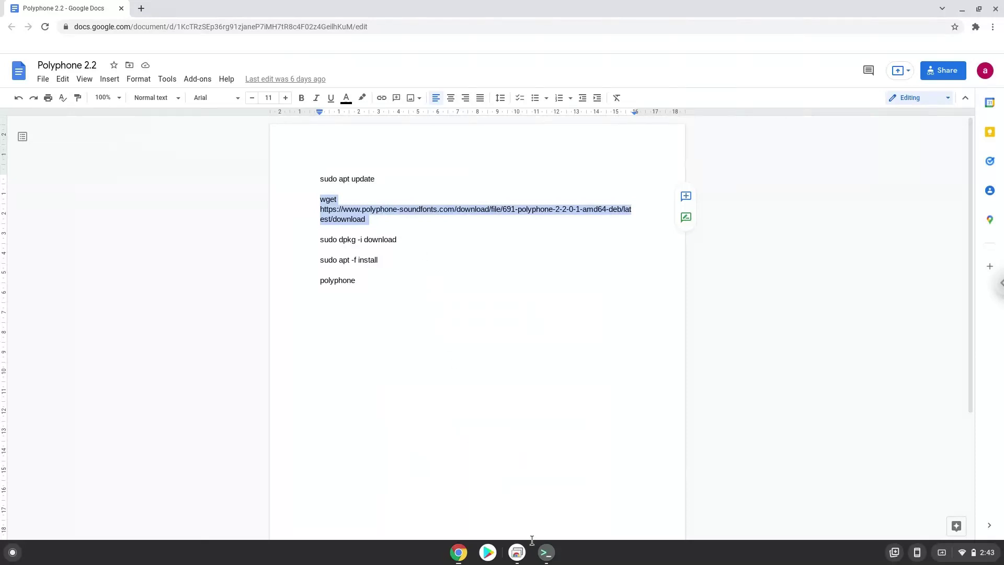
{"action": "left_click", "coordinate": [545, 560]}
{"action": "right_click", "coordinate": [407, 297]}
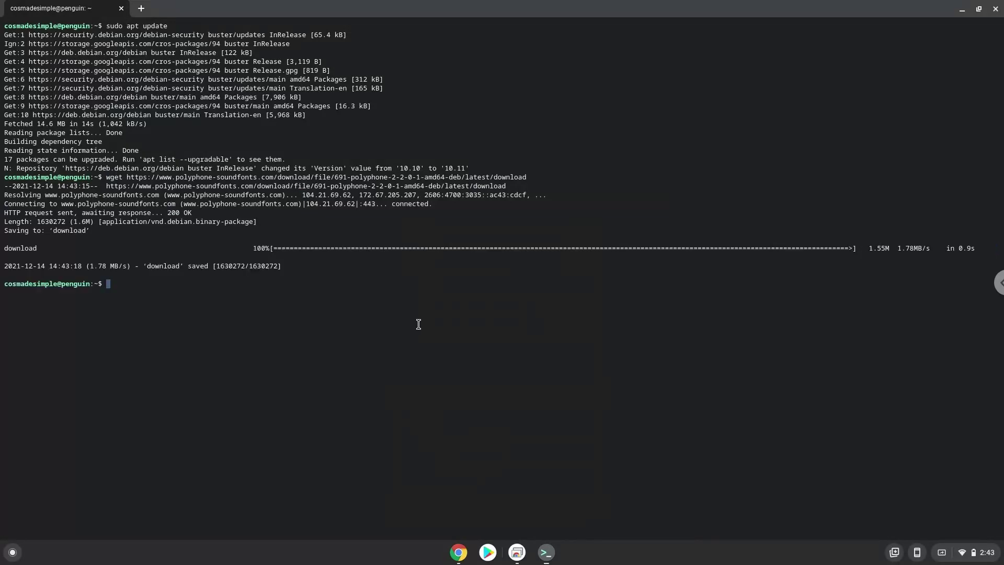
Copy 'sudo dpkg -i download' from the doc and run it in Terminal.
{"action": "left_click", "coordinate": [458, 553]}
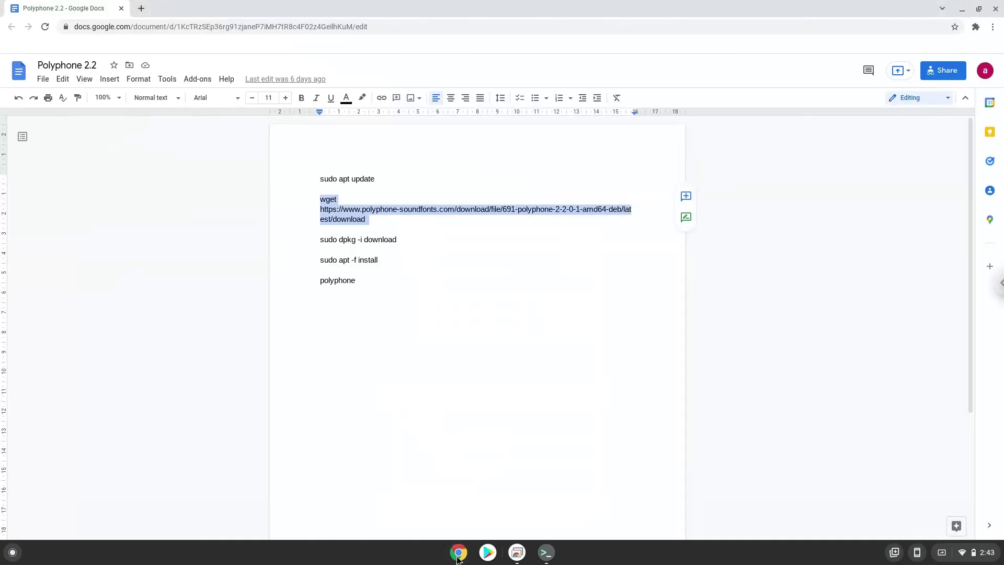
{"action": "triple_click", "coordinate": [341, 241]}
{"action": "right_click", "coordinate": [341, 241]}
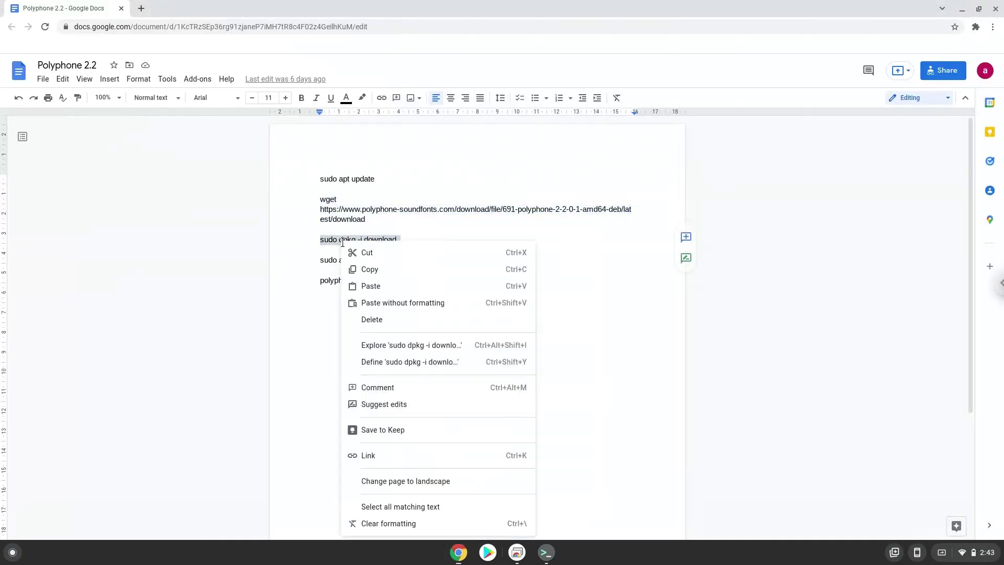
{"action": "left_click", "coordinate": [370, 270]}
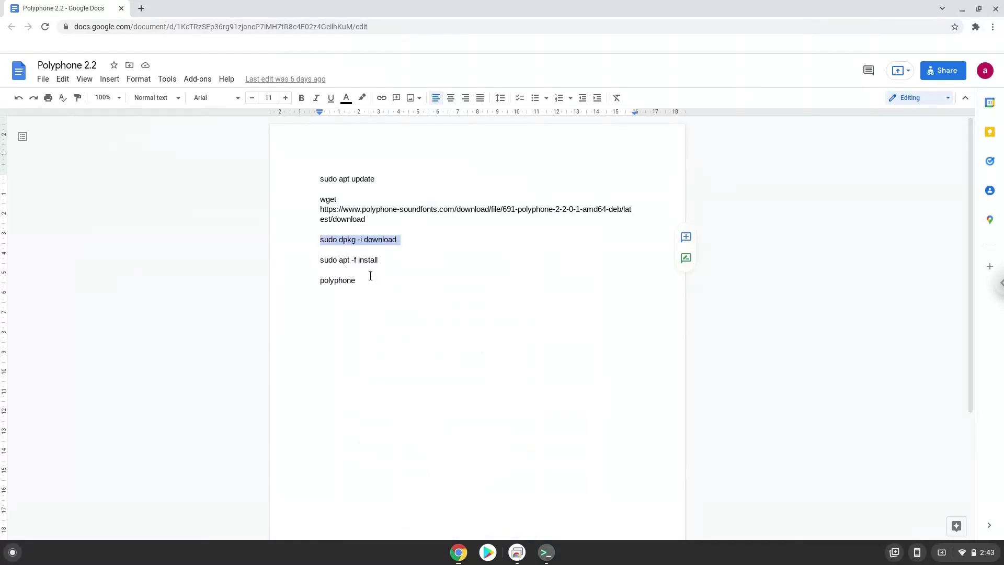
{"action": "left_click", "coordinate": [545, 553]}
{"action": "key", "text": "ctrl+shift+v"}
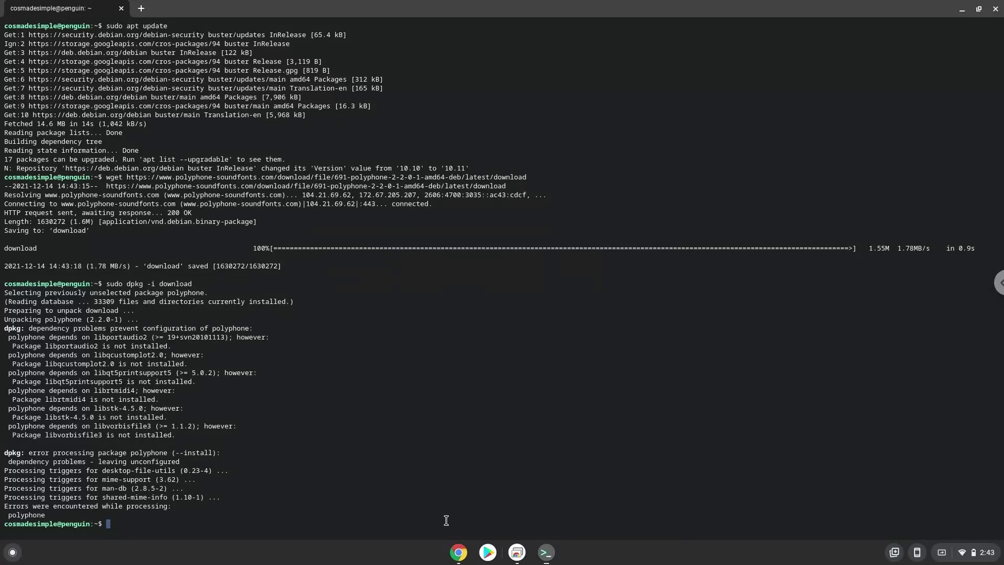
Copy 'sudo apt -f install' into Terminal, run it, and accept installing the extra packages.
{"action": "left_click", "coordinate": [458, 553]}
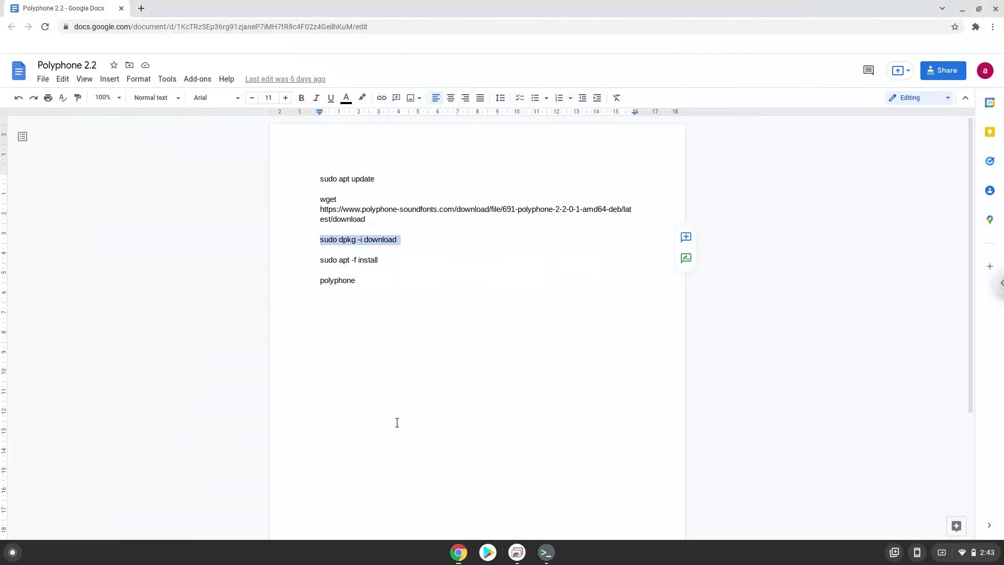
{"action": "triple_click", "coordinate": [360, 258]}
{"action": "right_click", "coordinate": [360, 258]}
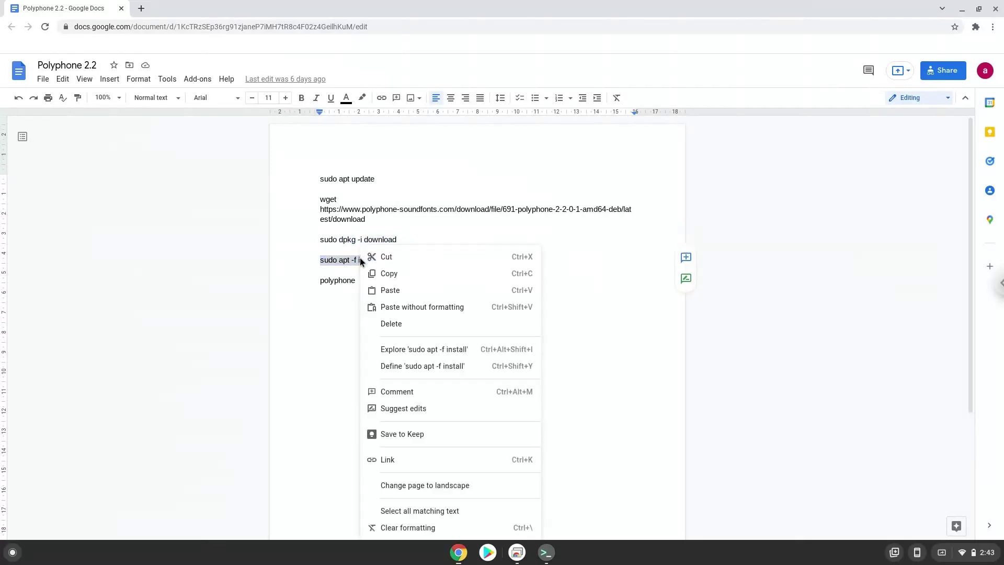
{"action": "left_click", "coordinate": [387, 272]}
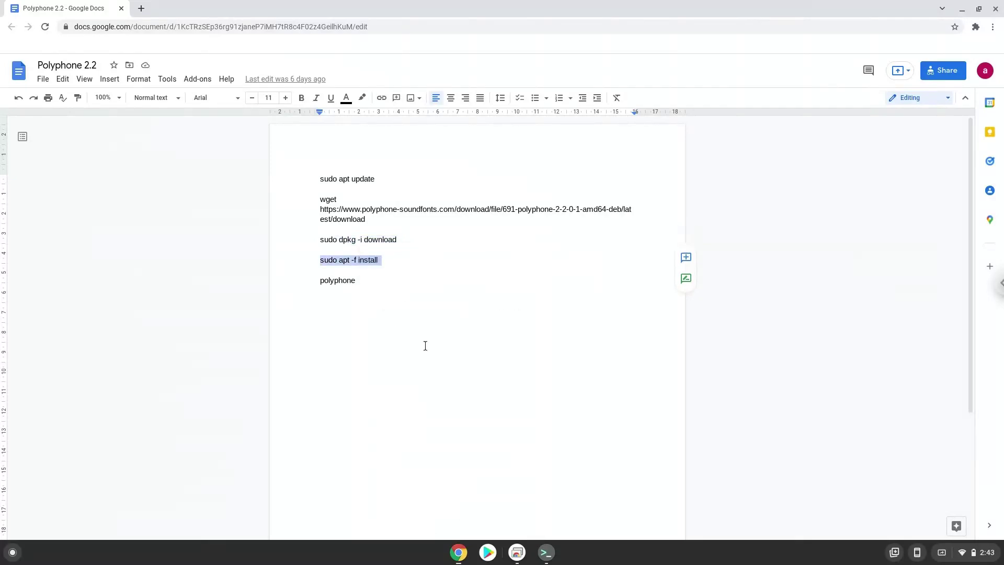
{"action": "left_click", "coordinate": [546, 553]}
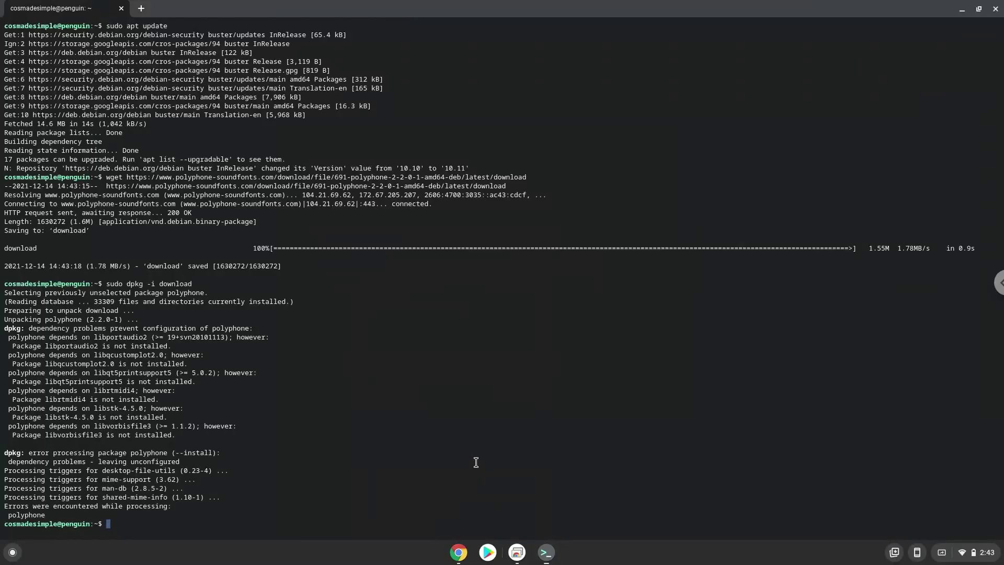
{"action": "key", "text": "ctrl+shift+v"}
{"action": "key", "text": "Return"}
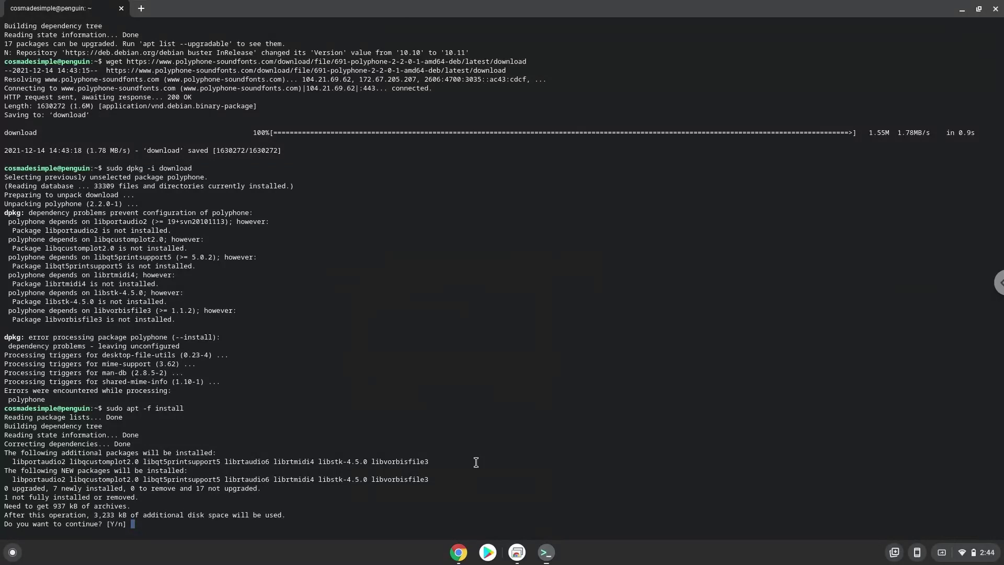
{"action": "key", "text": "Return"}
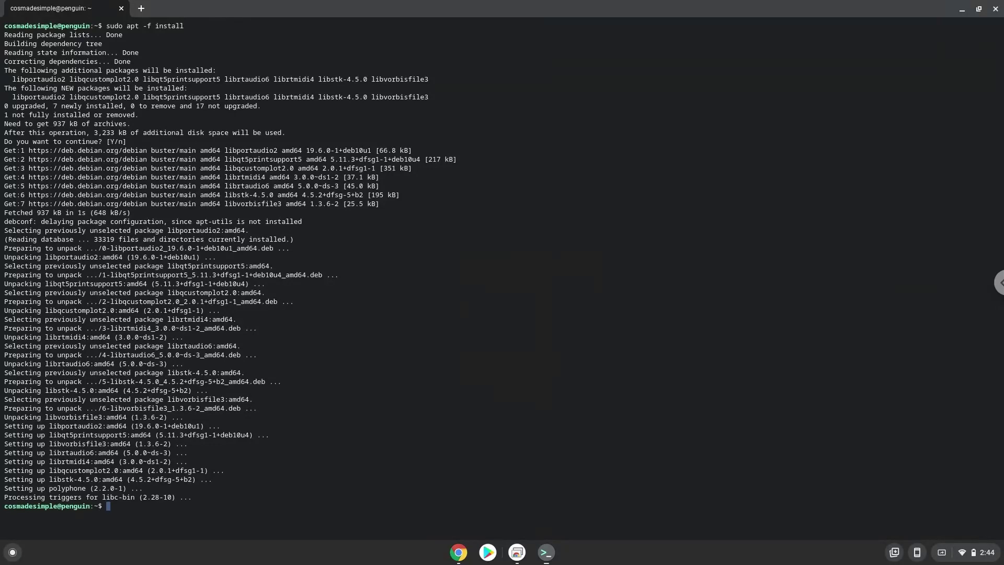
Copy 'polyphone' from the notes and run it in Terminal to launch Polyphone 2.2.0.
{"action": "left_click", "coordinate": [458, 552]}
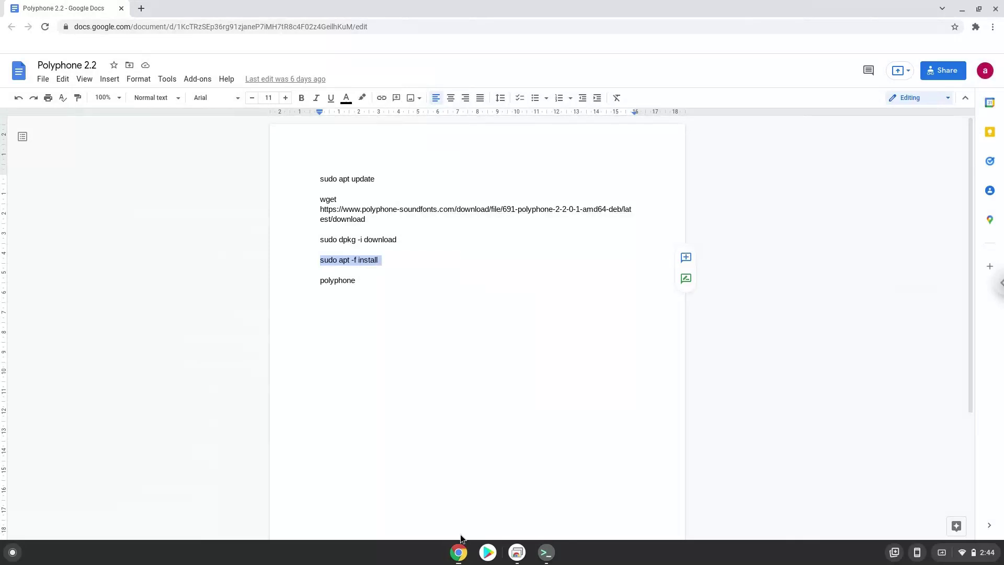
{"action": "double_click", "coordinate": [342, 280]}
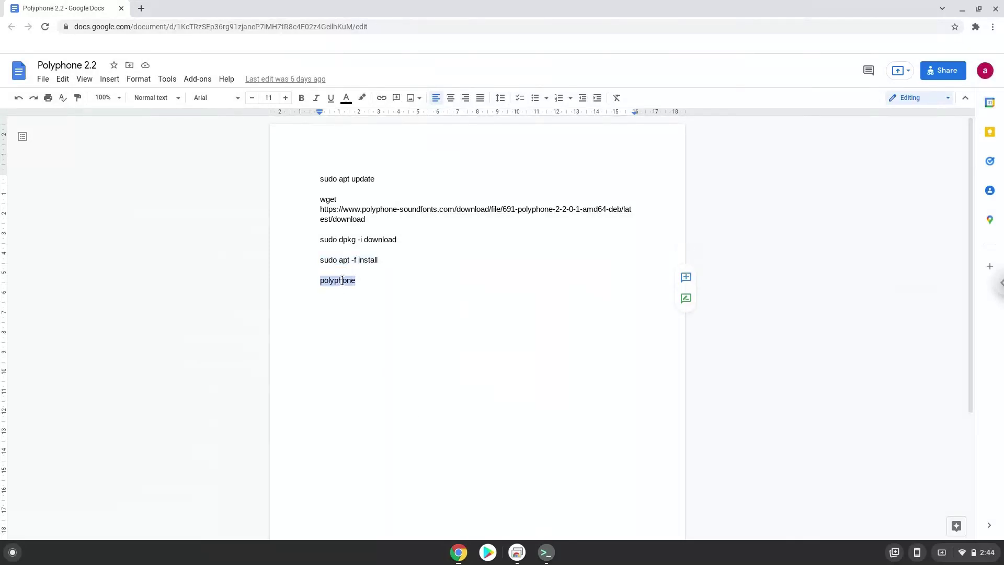
{"action": "right_click", "coordinate": [341, 281]}
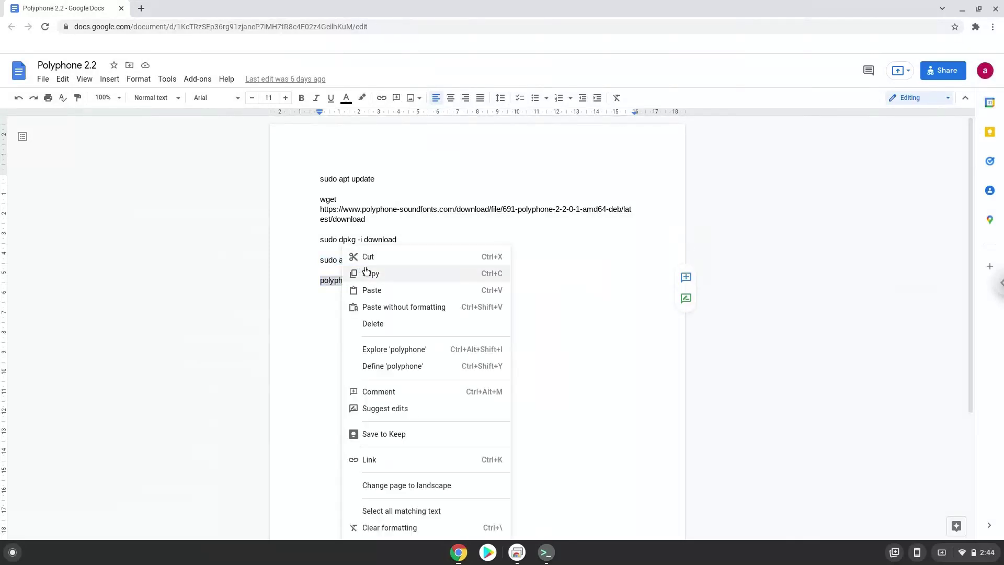
{"action": "left_click", "coordinate": [366, 273]}
{"action": "left_click", "coordinate": [546, 553]}
{"action": "right_click", "coordinate": [440, 433]}
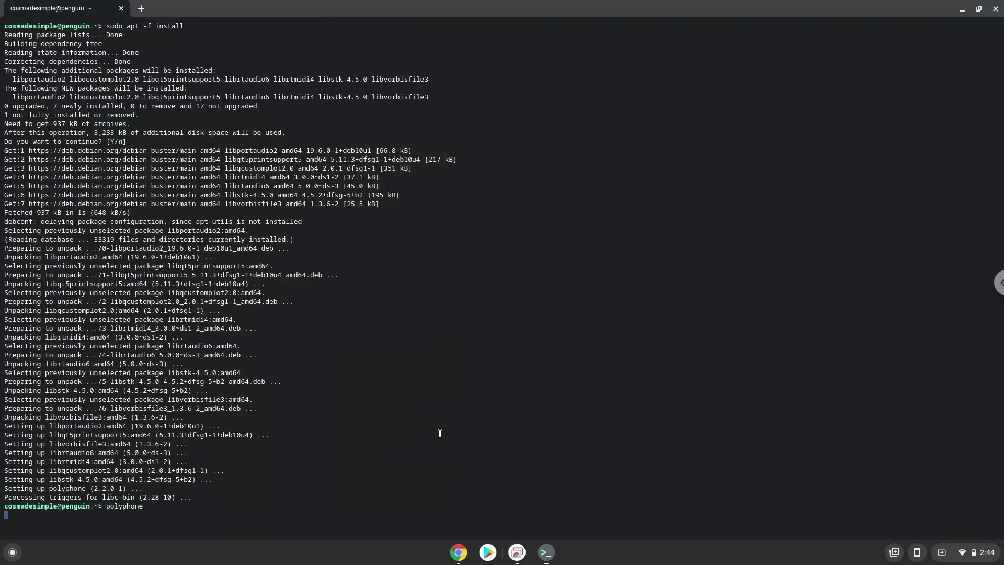
{"action": "key", "text": "Return"}
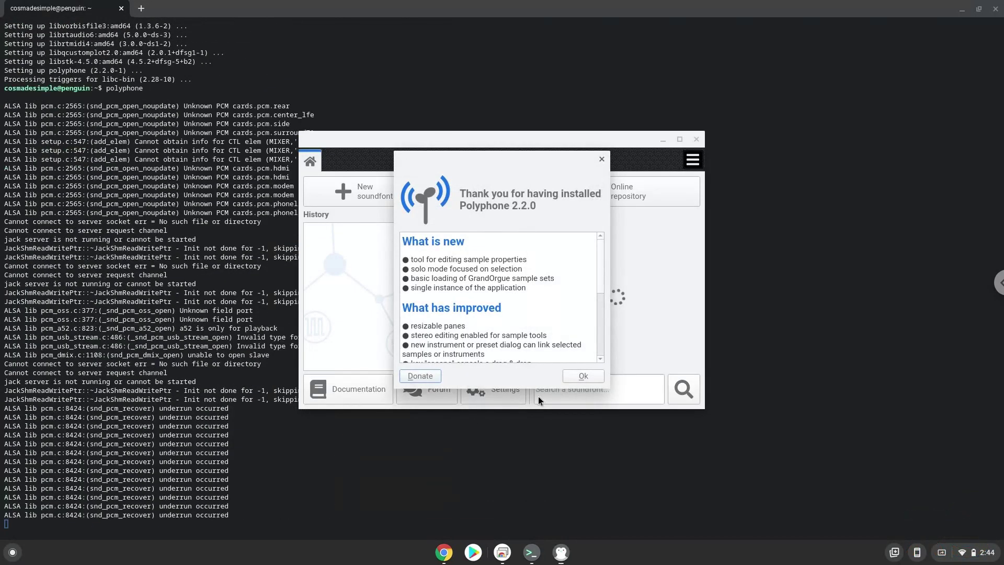
Dismiss the welcome note, maximize Polyphone, and create a new soundfont.
{"action": "left_click", "coordinate": [579, 378]}
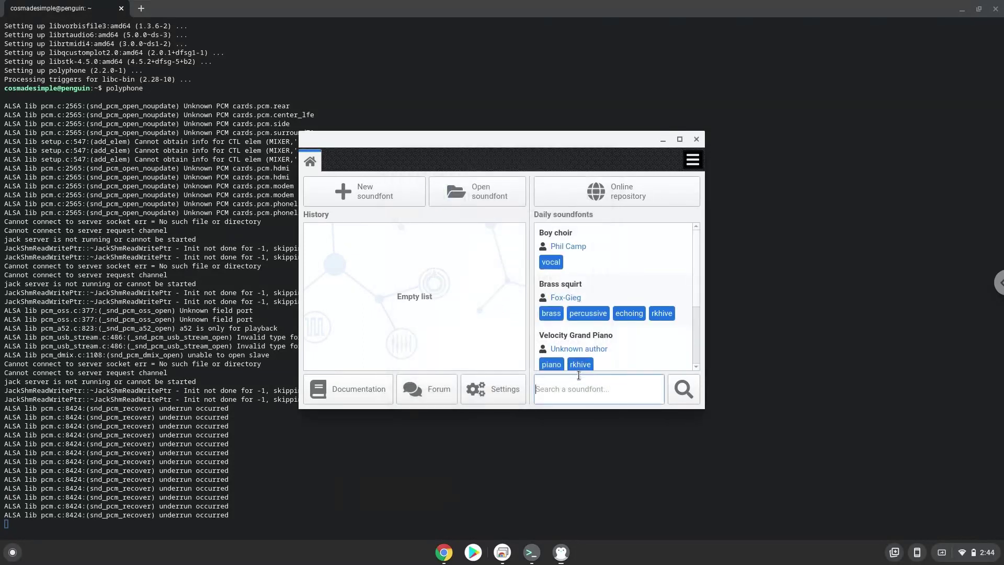
{"action": "double_click", "coordinate": [492, 138]}
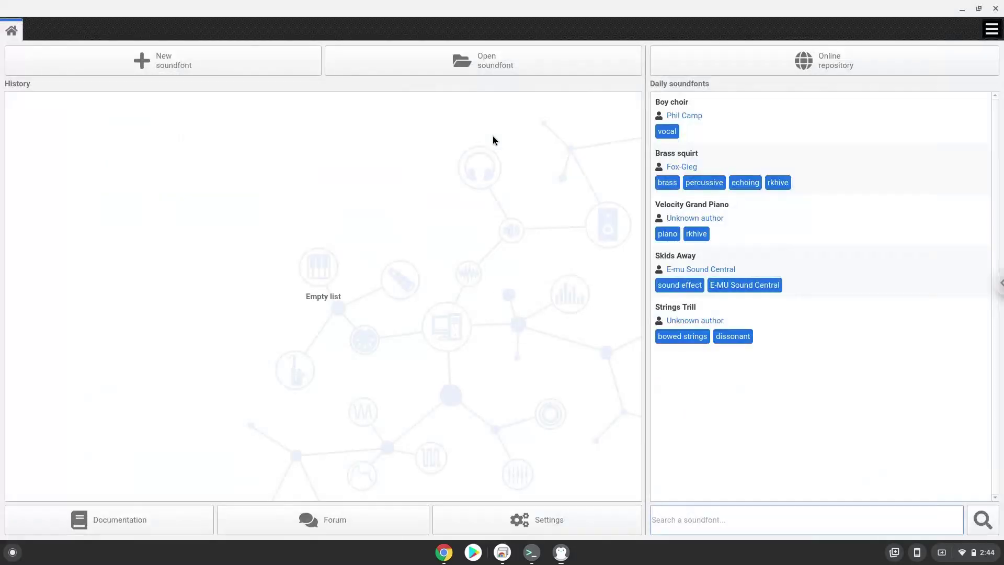
{"action": "left_click", "coordinate": [291, 61]}
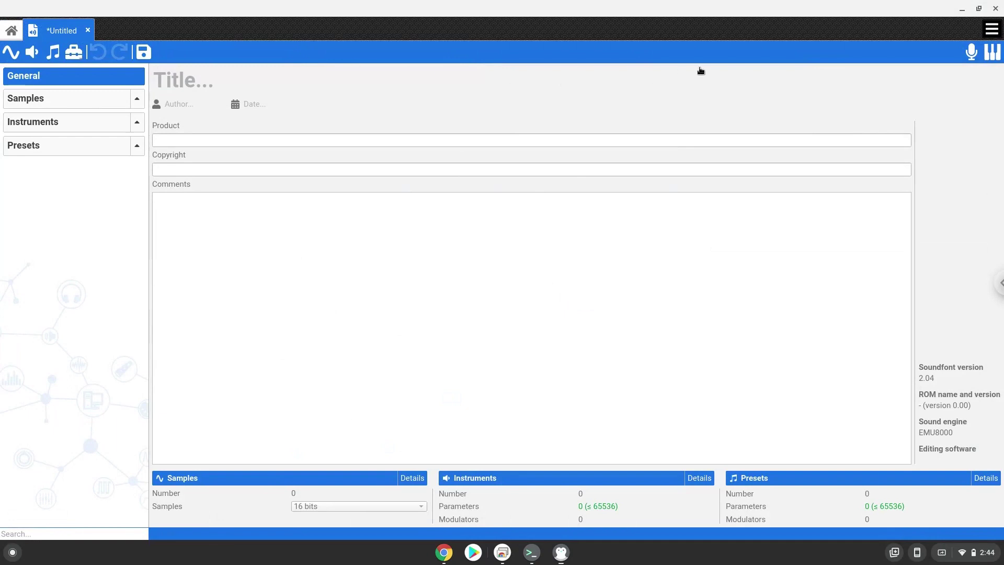
Quit Polyphone without saving, then close Terminal.
{"action": "left_click", "coordinate": [995, 9]}
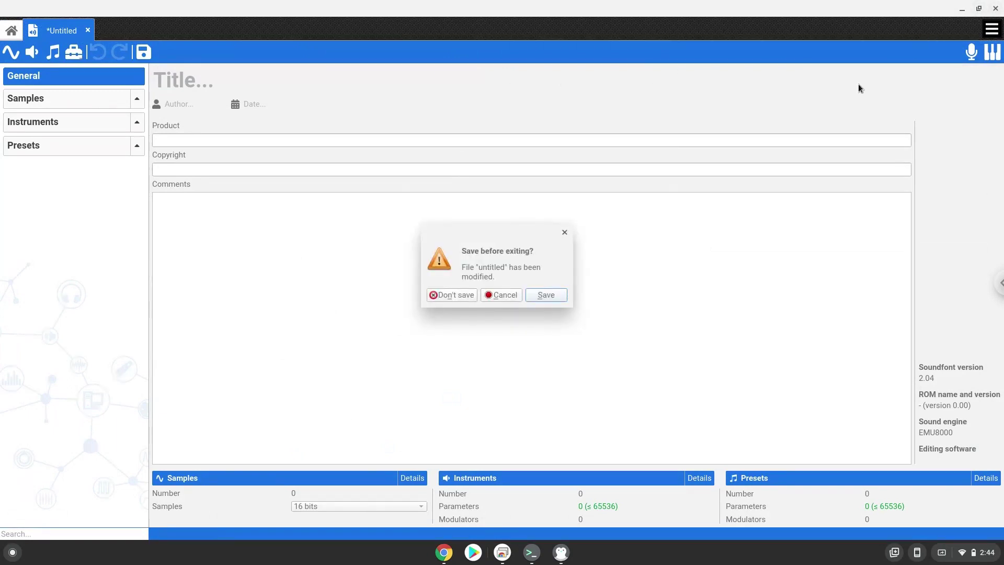
{"action": "left_click", "coordinate": [452, 295]}
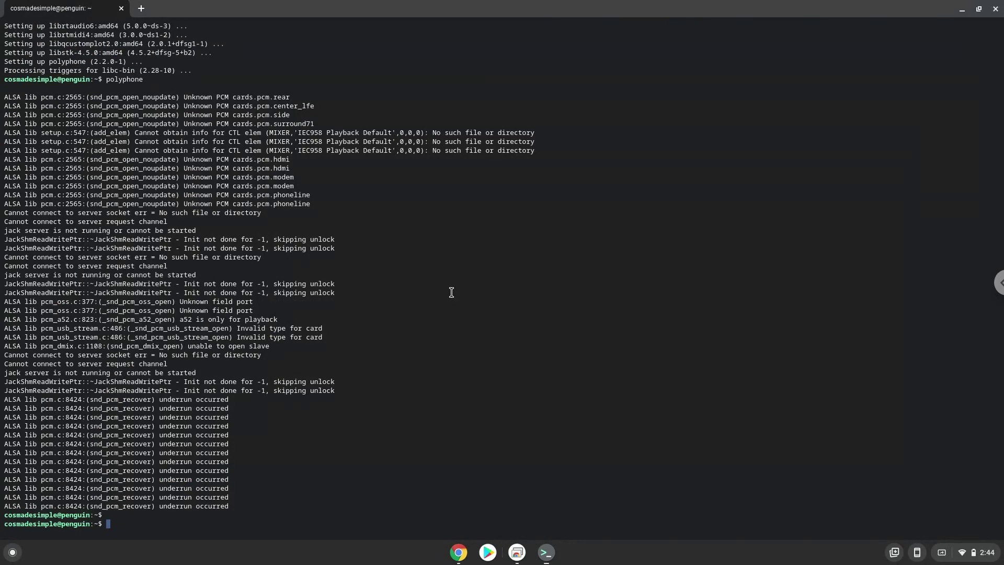
{"action": "left_click", "coordinate": [996, 8]}
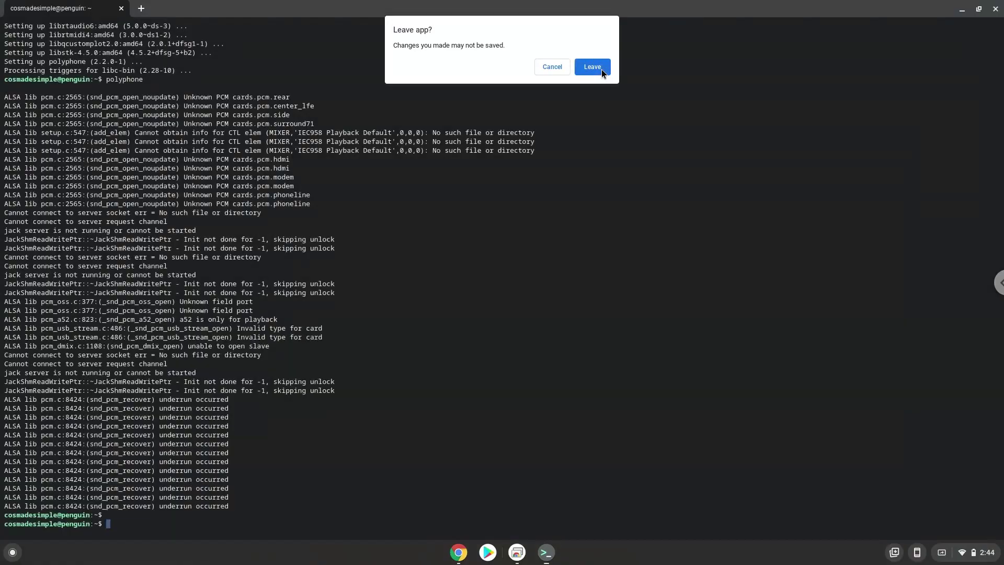
Confirm leaving Terminal, then start Polyphone from the Linux apps folder on launcher page 2.
{"action": "left_click", "coordinate": [601, 69]}
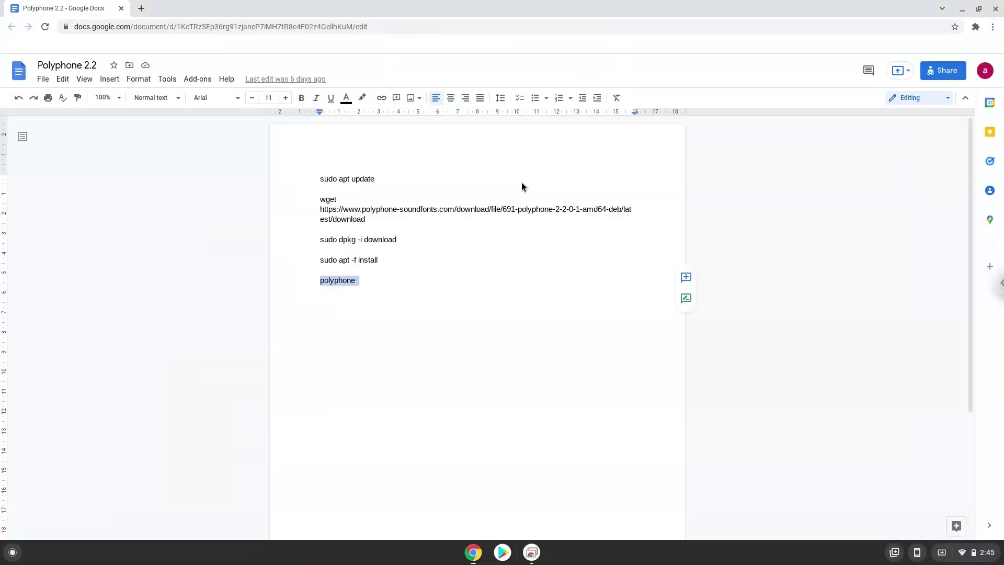
{"action": "left_click", "coordinate": [17, 550]}
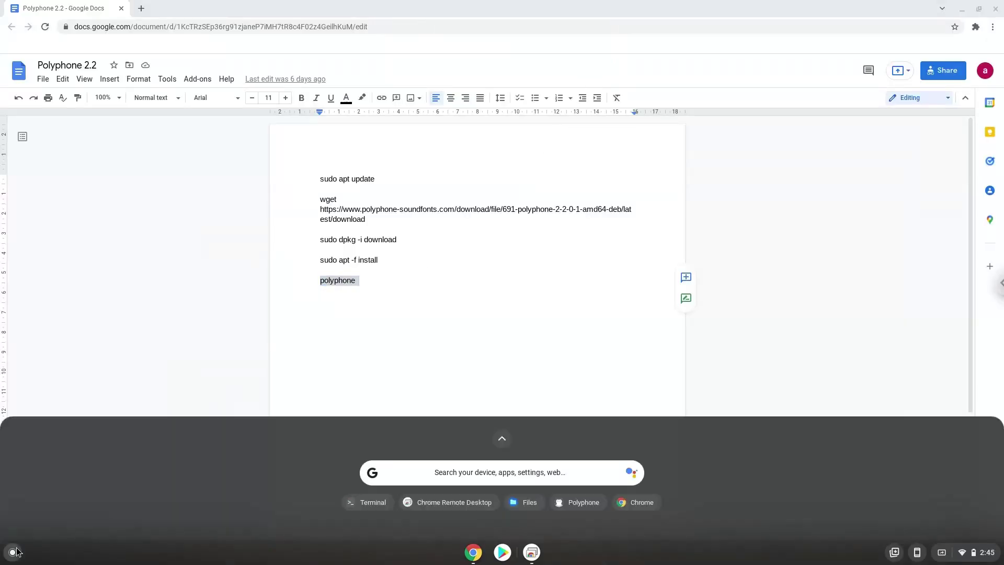
{"action": "left_click", "coordinate": [500, 441]}
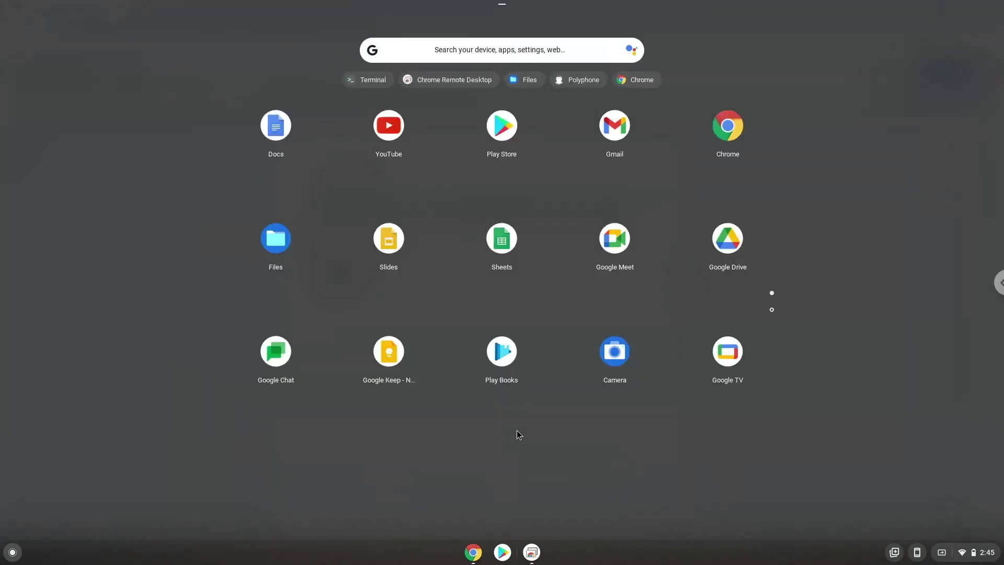
{"action": "left_click", "coordinate": [776, 312]}
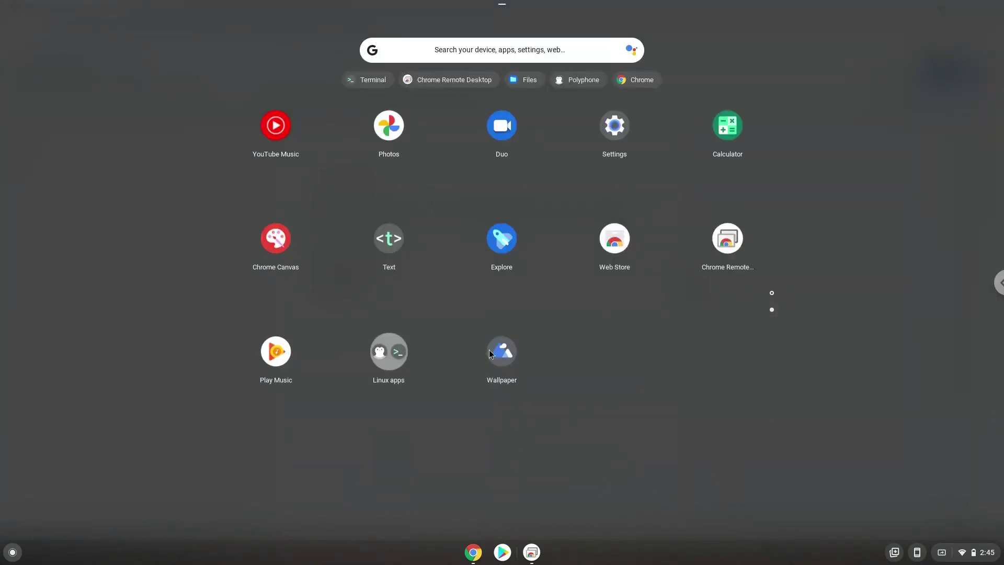
{"action": "left_click", "coordinate": [394, 360]}
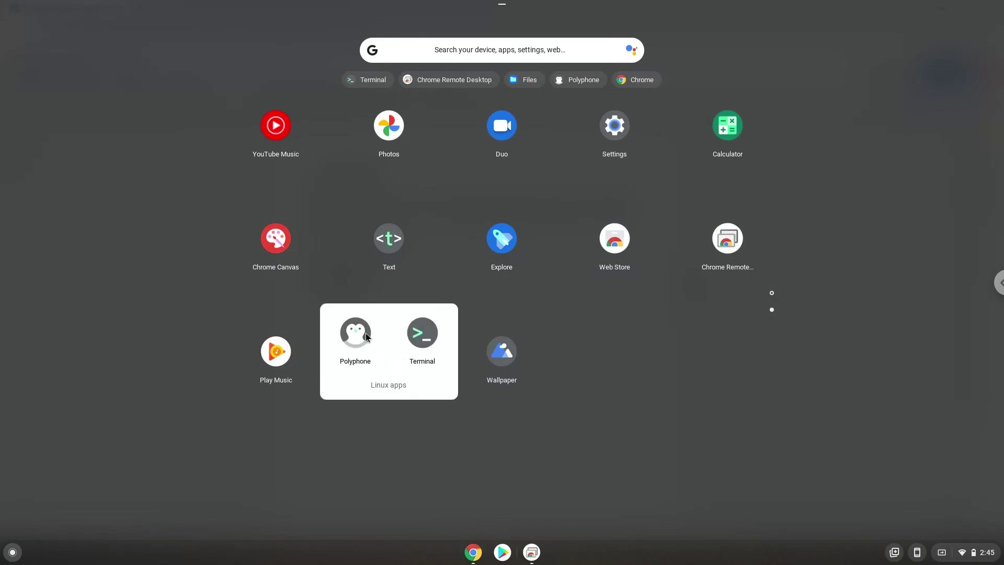
{"action": "left_click", "coordinate": [366, 333]}
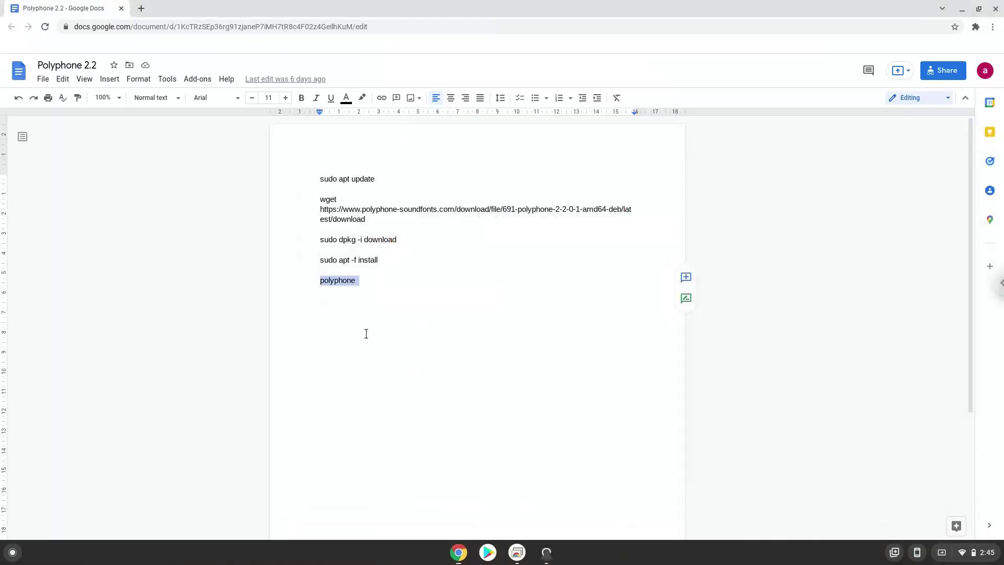